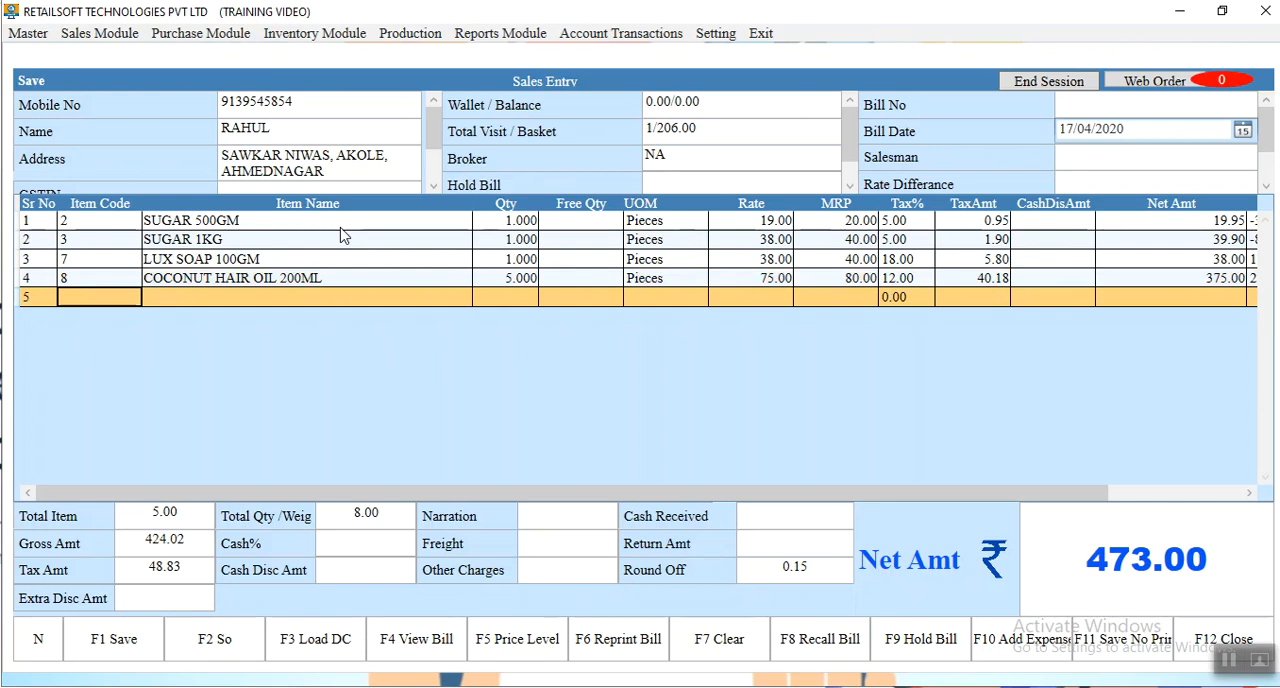
Set the Yes/No option below Hold Bill to No for the current sales bill
drag(345, 177, 180, 148)
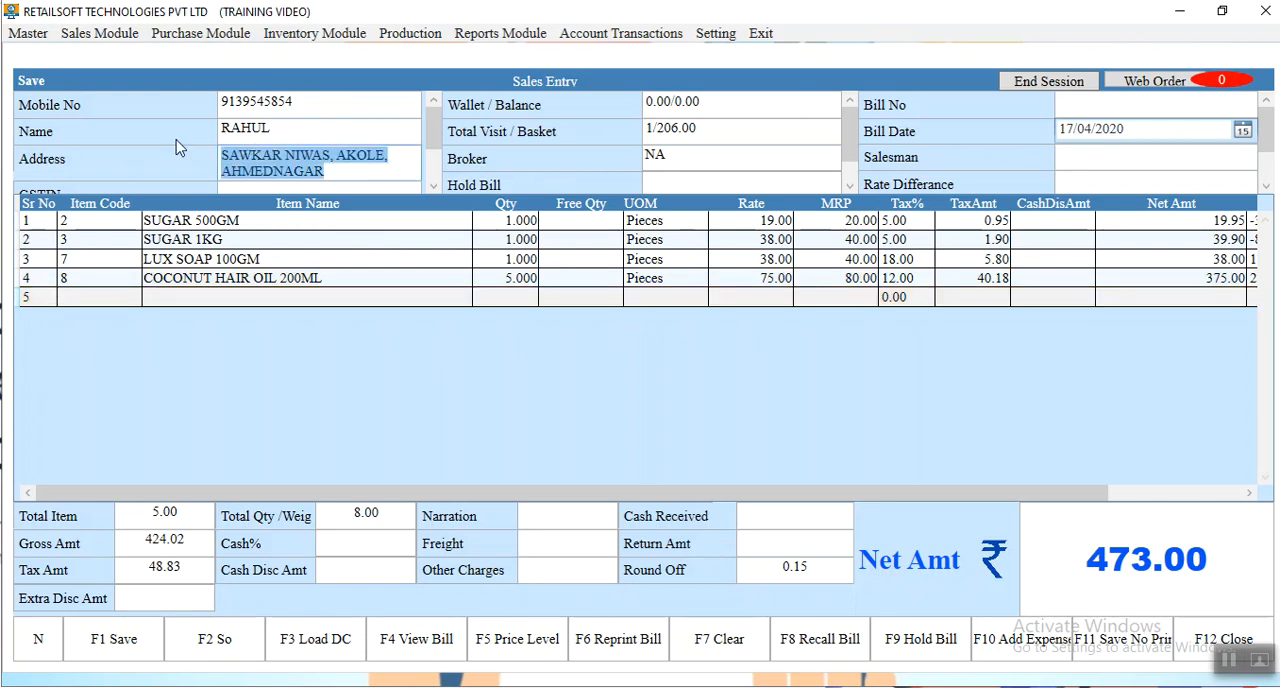
click(72, 302)
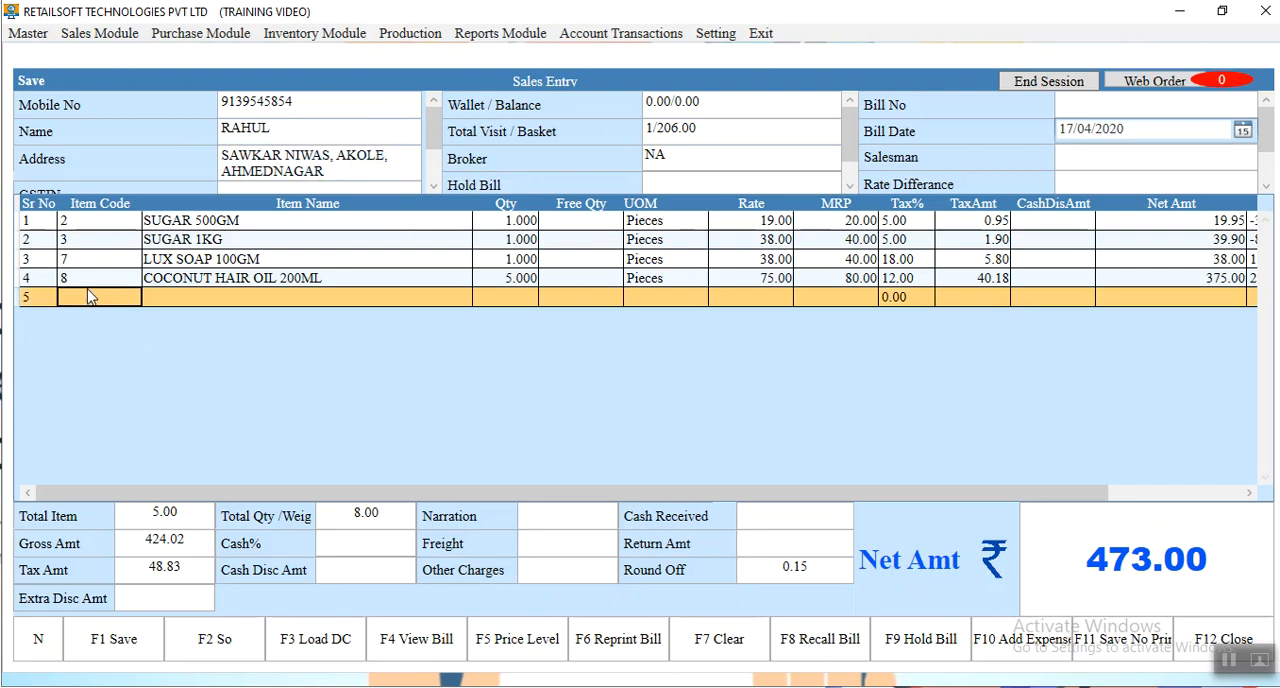
click(840, 167)
click(849, 174)
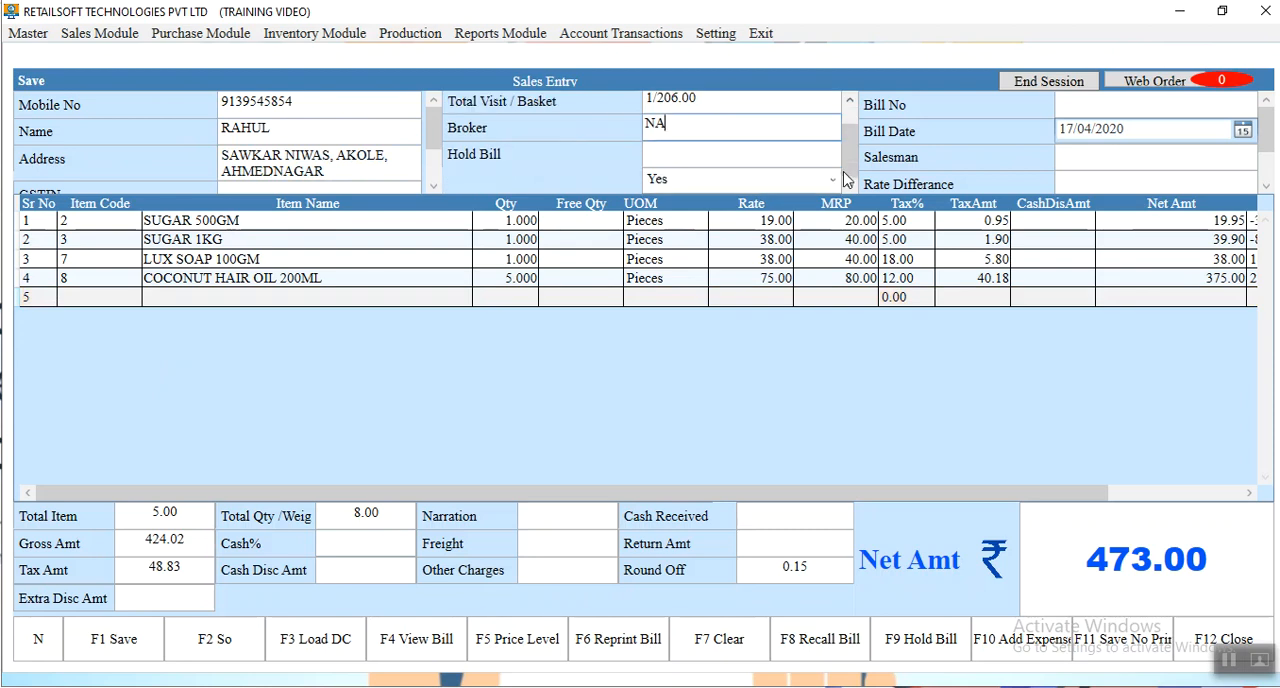
click(834, 180)
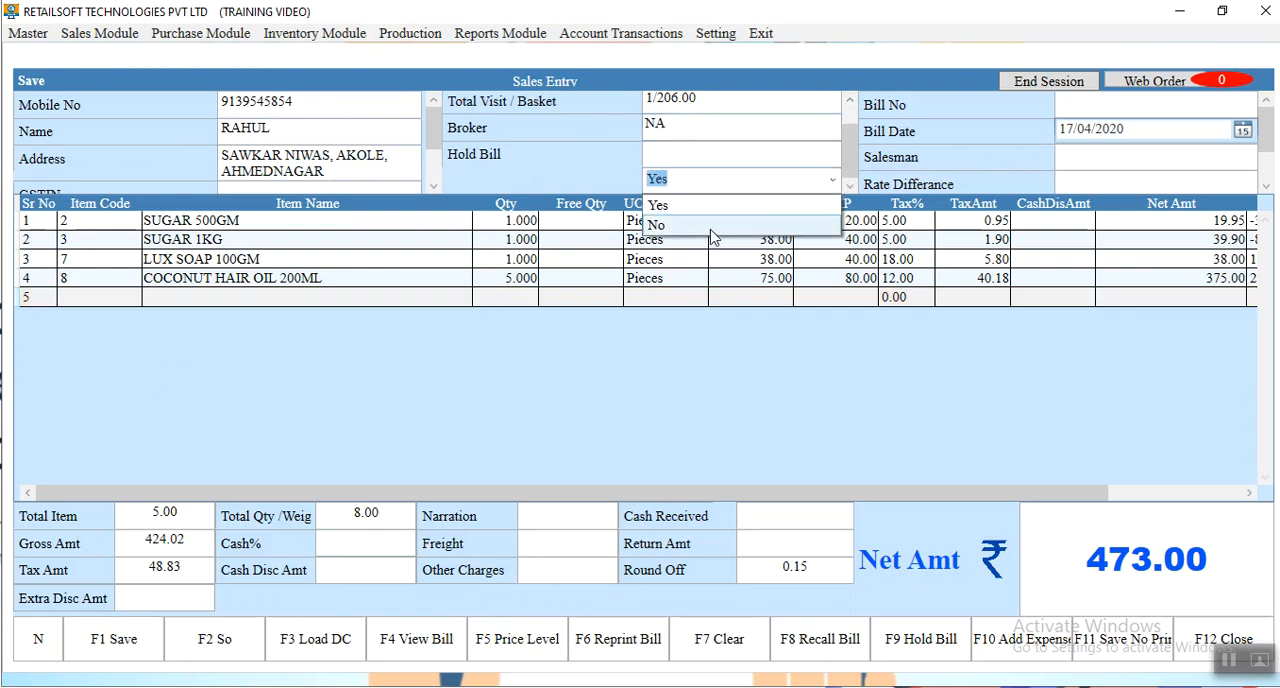
click(718, 220)
Save the bill, declining to add products for the 2kg free sugar offer and accepting the percentage discount on the bill amount
click(108, 636)
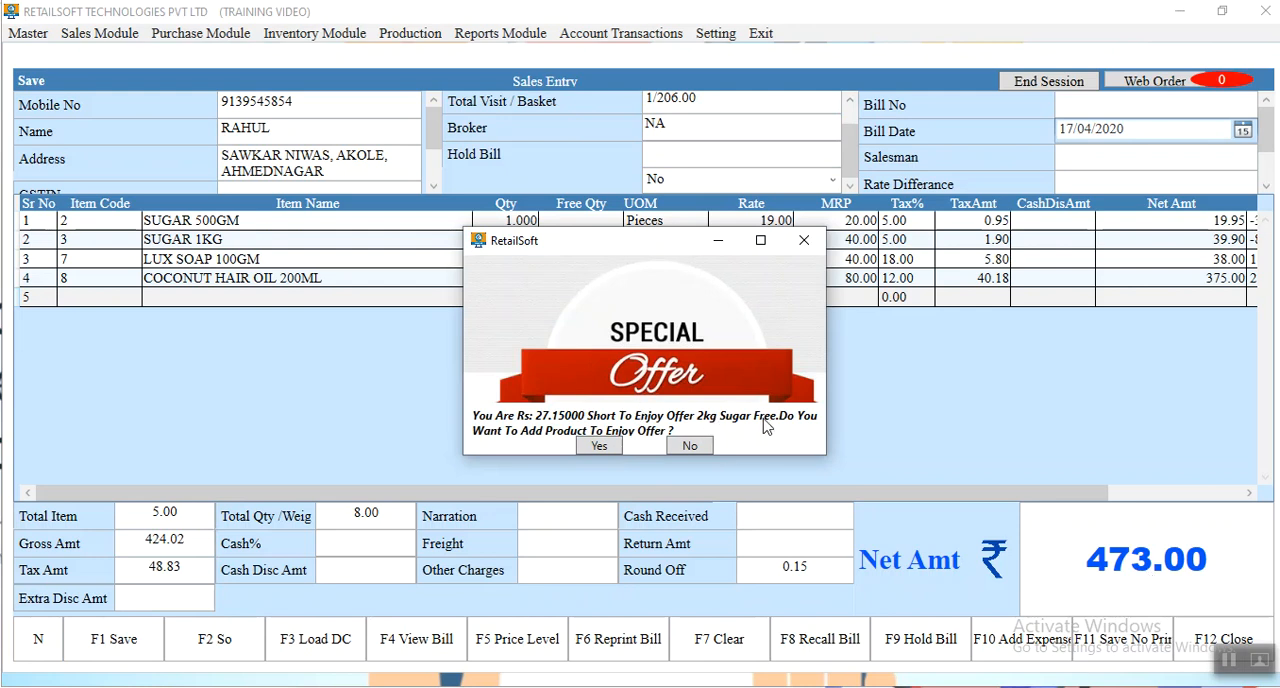
click(689, 447)
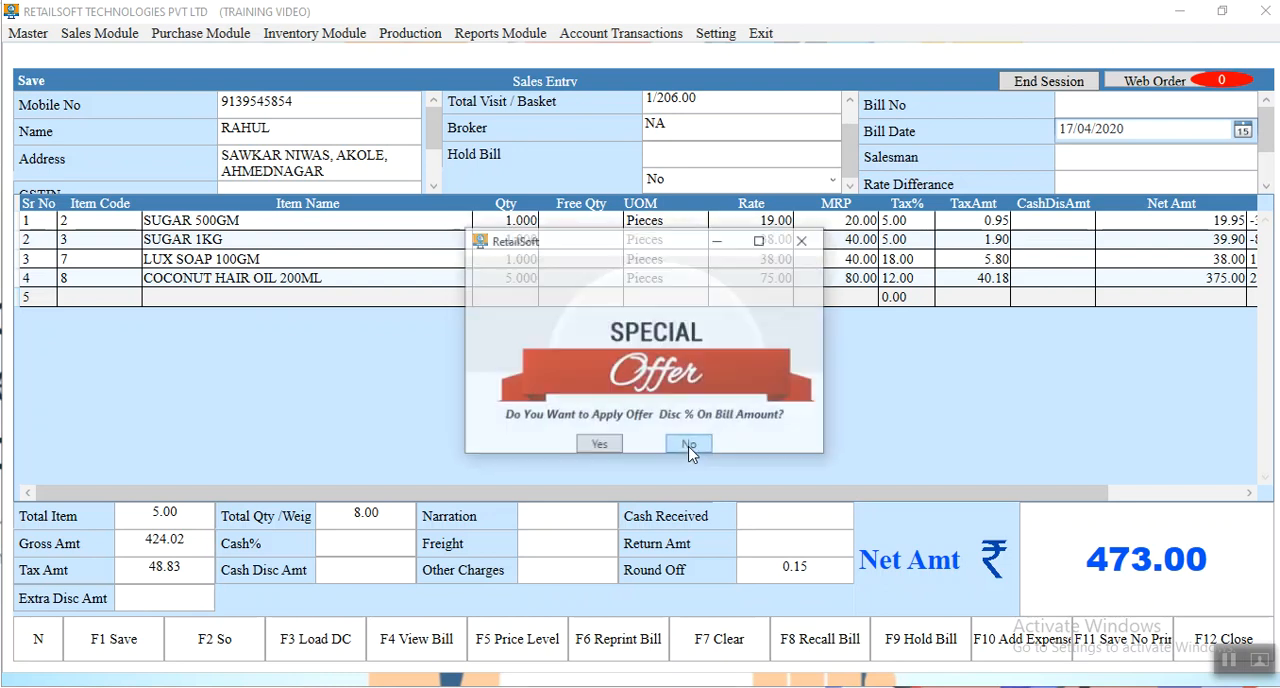
click(612, 450)
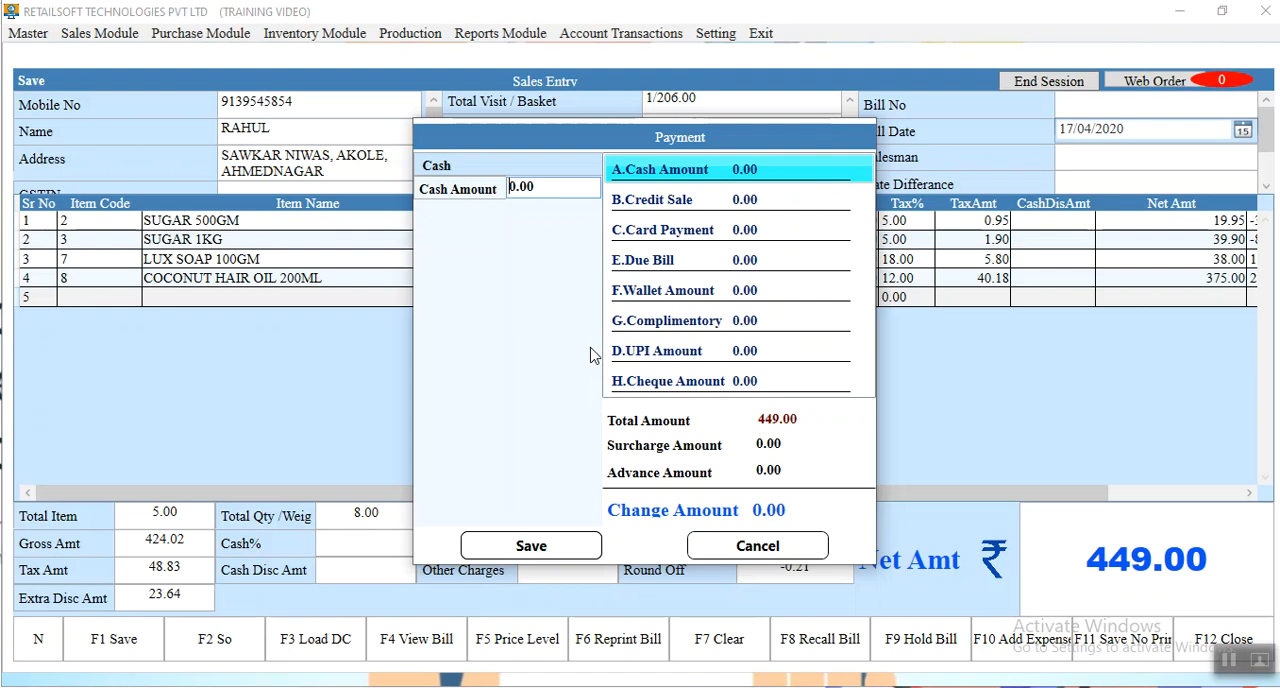
Record the full 449.00 as a due bill, save the payment and close Sales Entry
key(e)
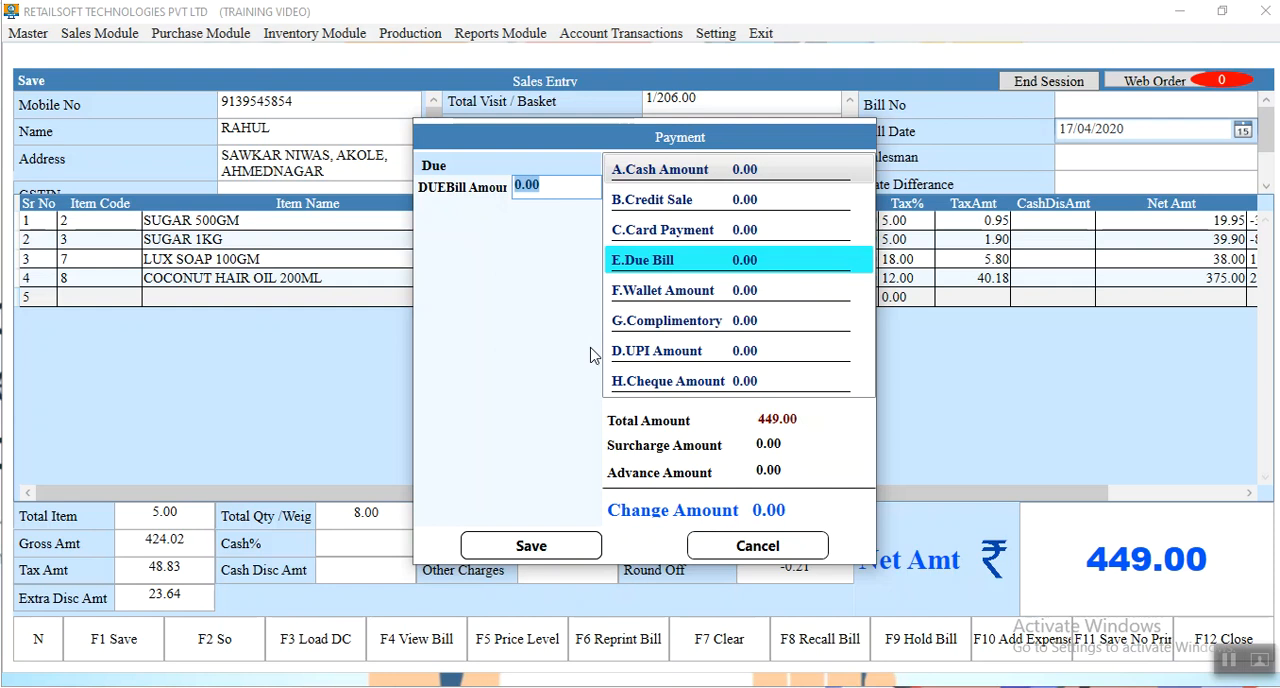
key(Return)
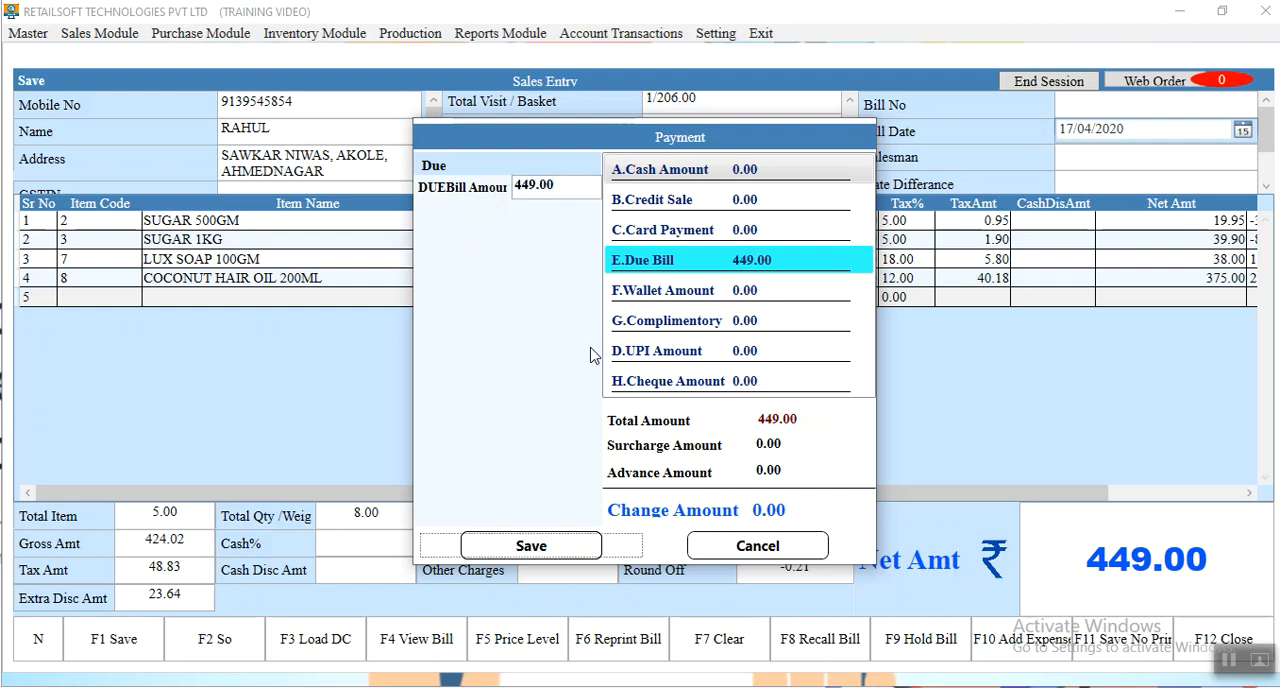
key(Return)
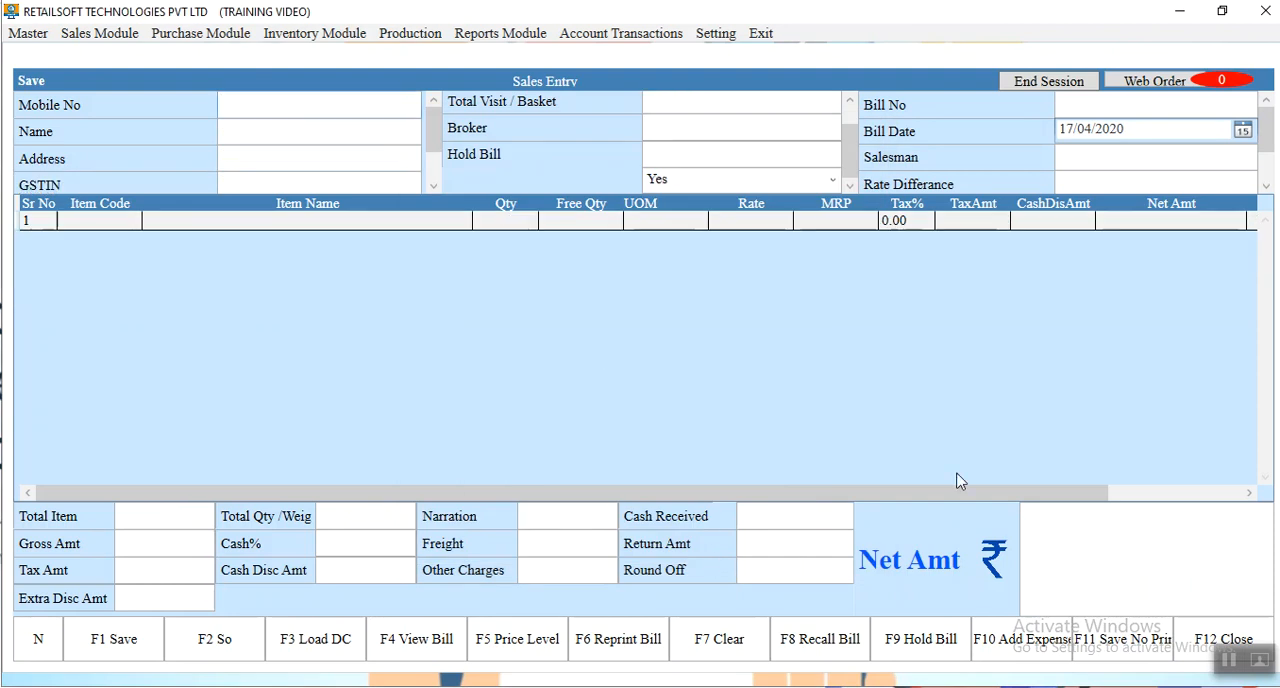
click(1195, 641)
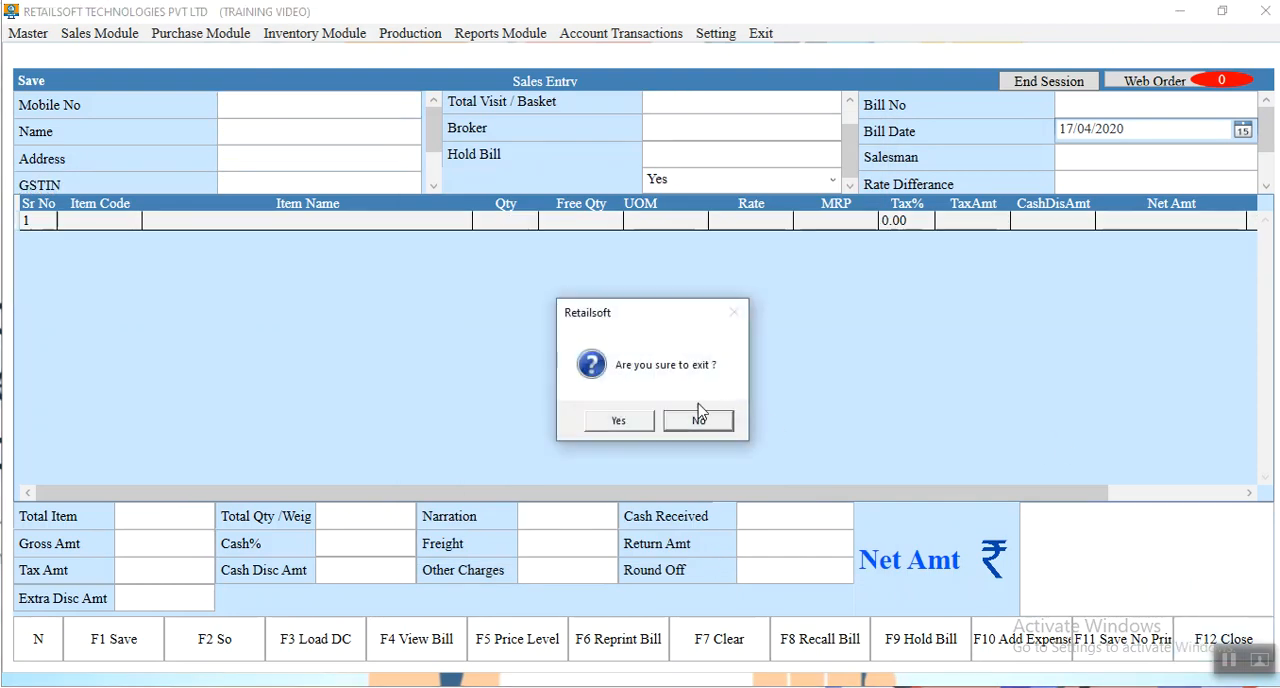
click(618, 424)
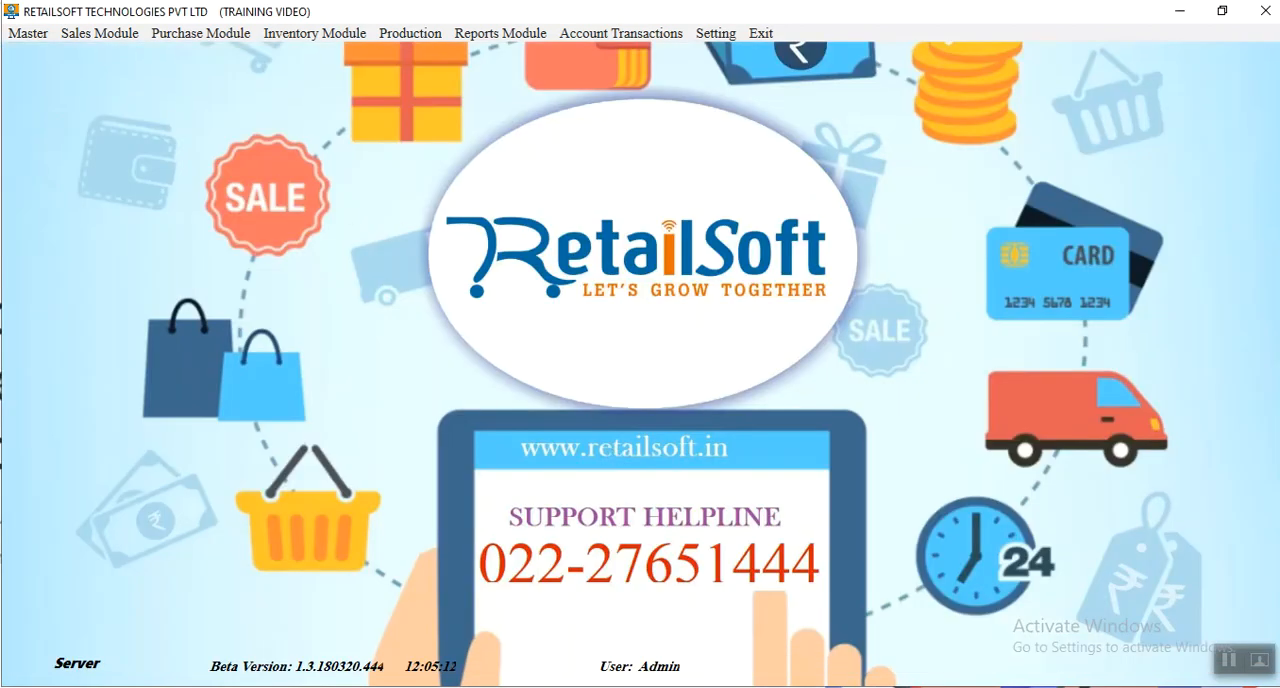
Open a Dispatch Order and load the first listed due bill of the first customer in the list
click(84, 40)
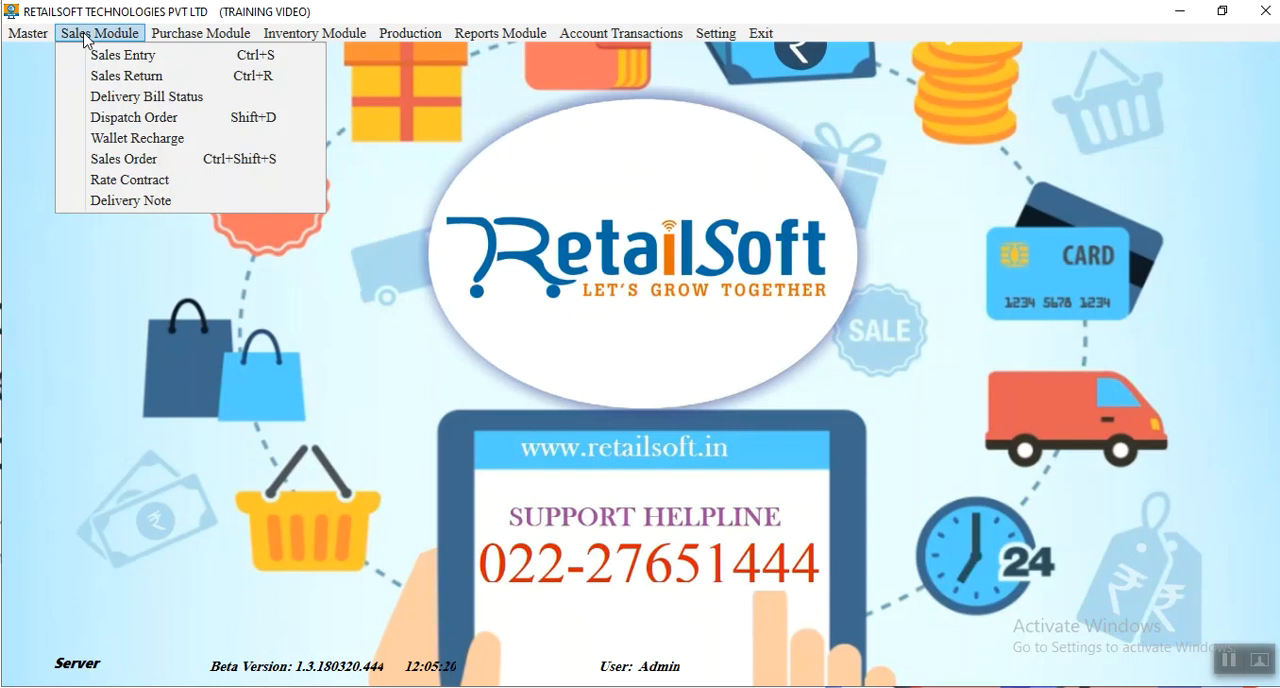
click(135, 118)
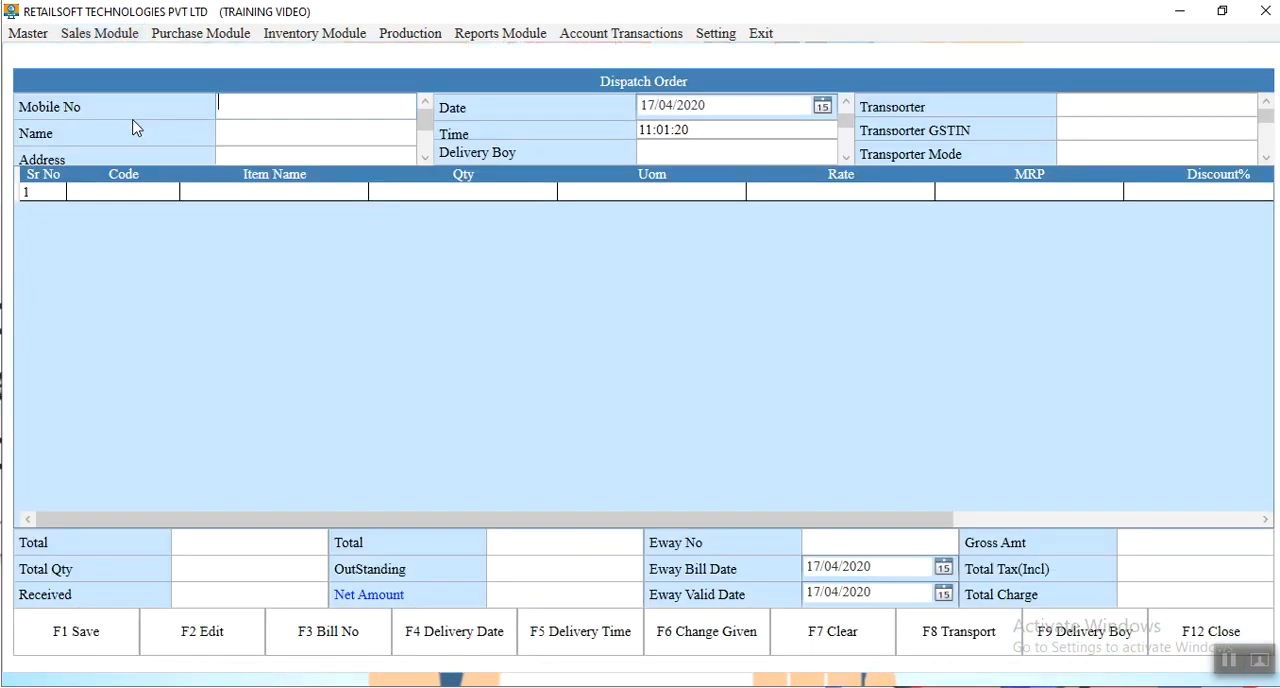
key(Return)
key(Down)
key(Up)
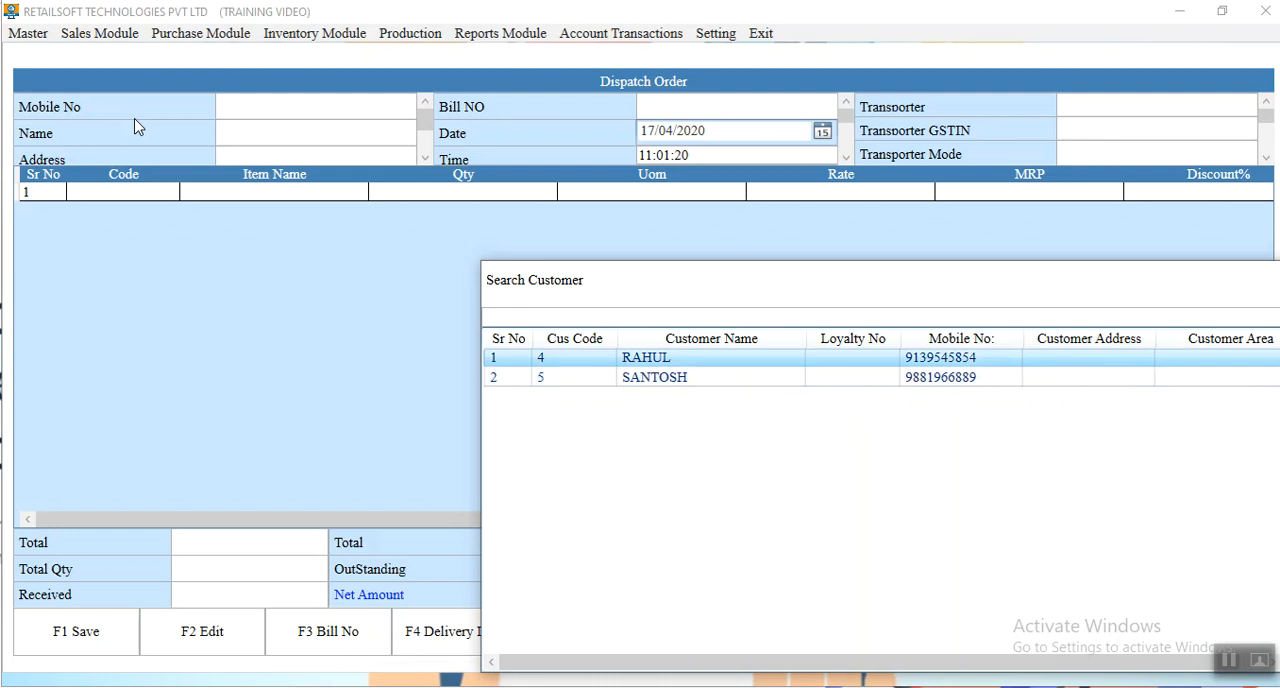
key(Return)
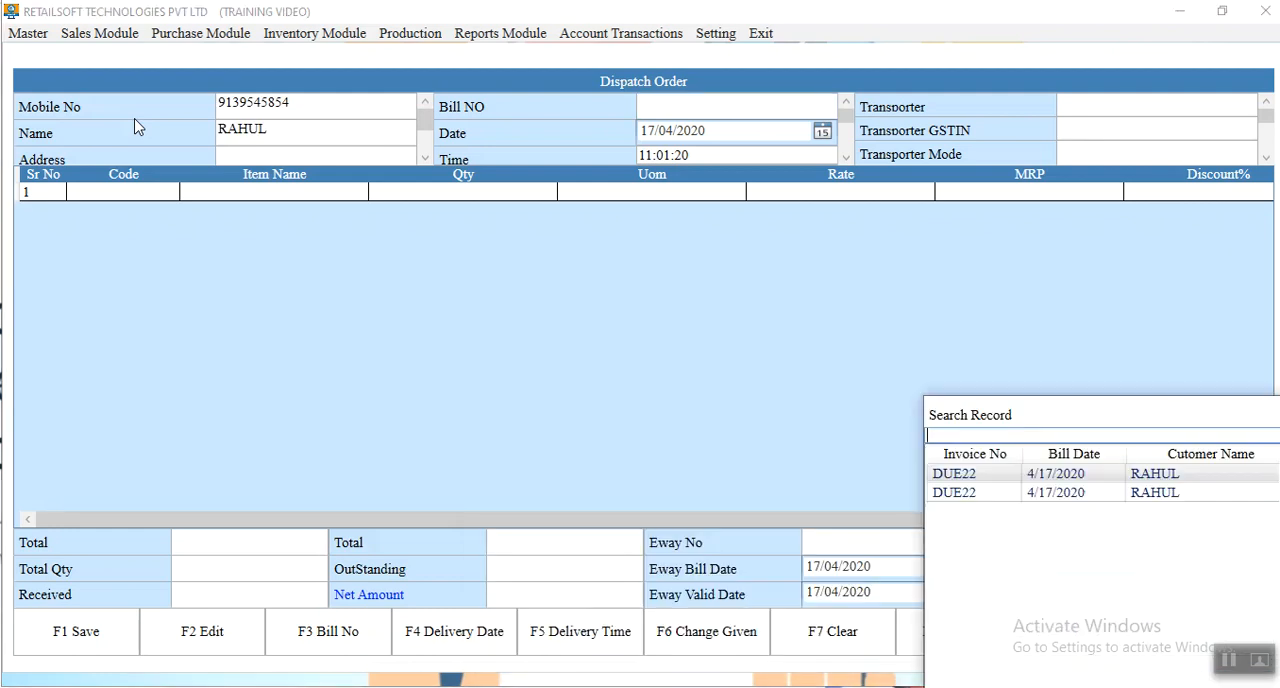
key(Return)
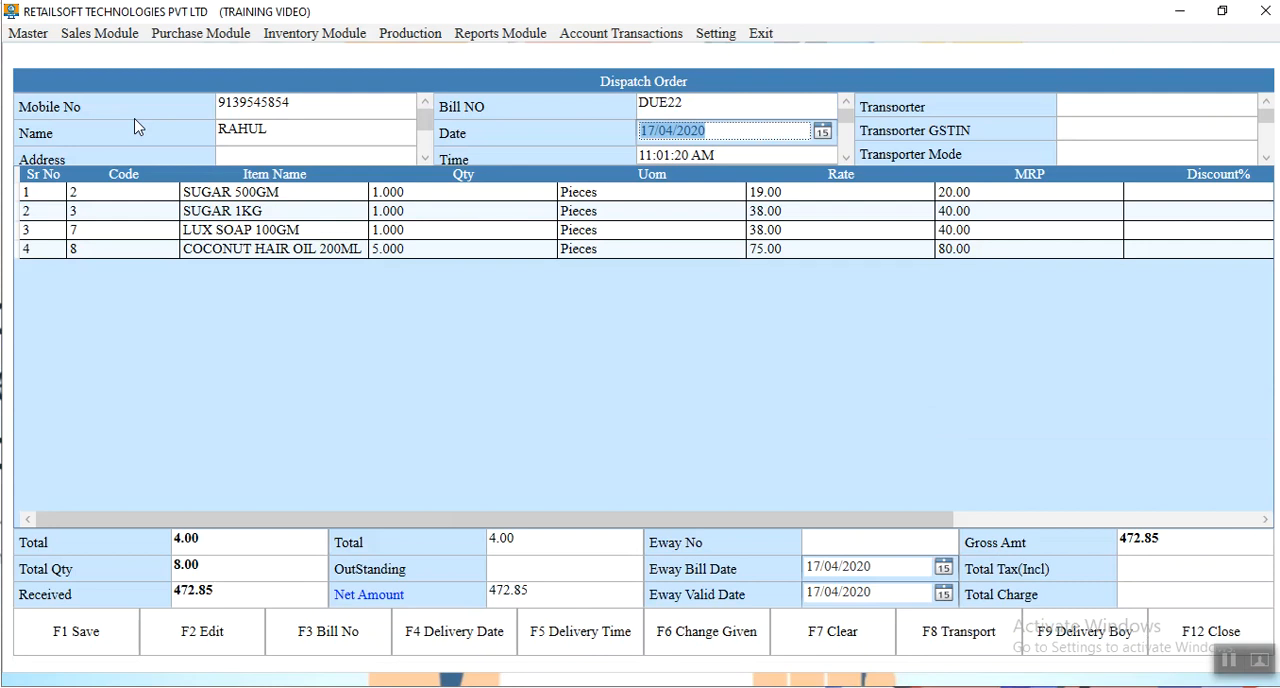
Keep the dispatch date and time, assign the second listed employee as delivery boy and leave EWAY Bill at No
key(Return)
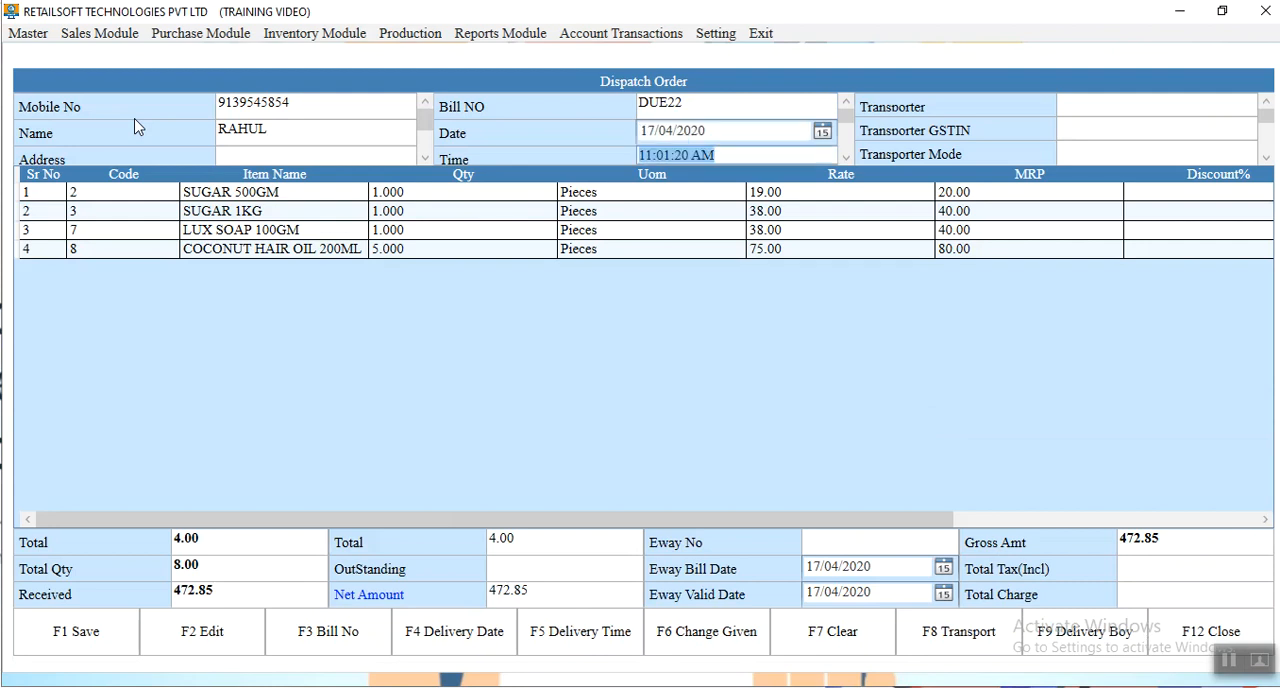
key(Return)
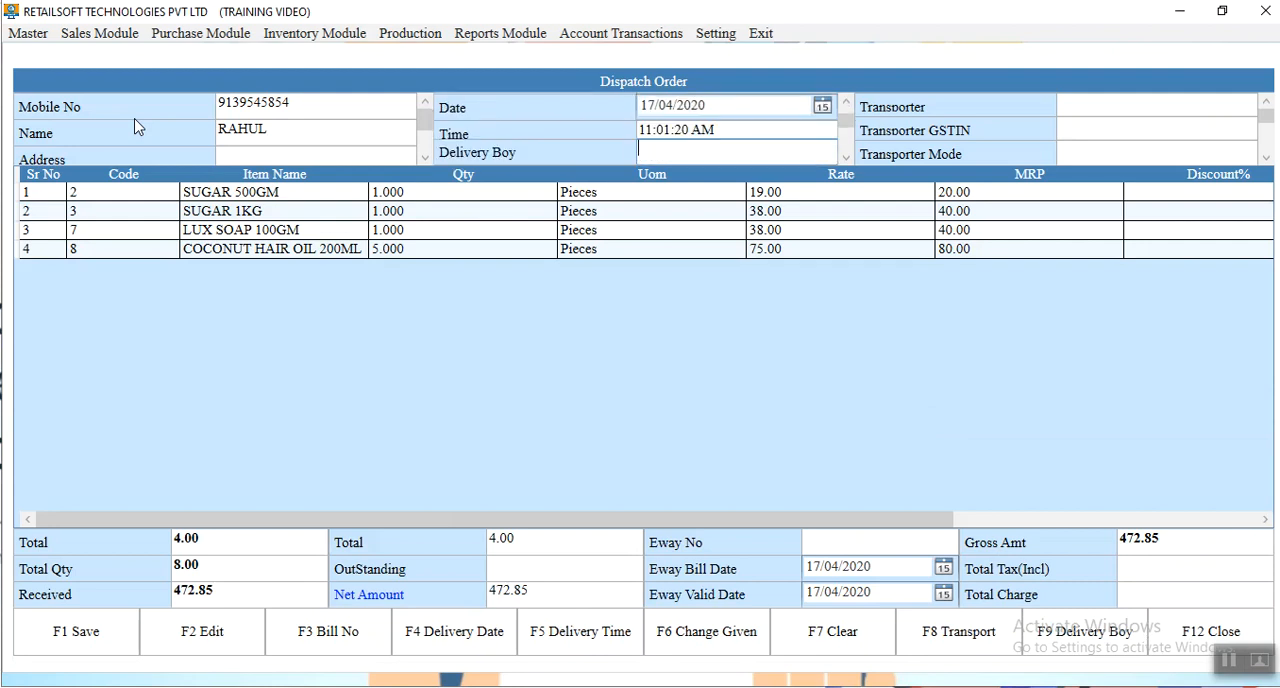
key(Return)
key(Down)
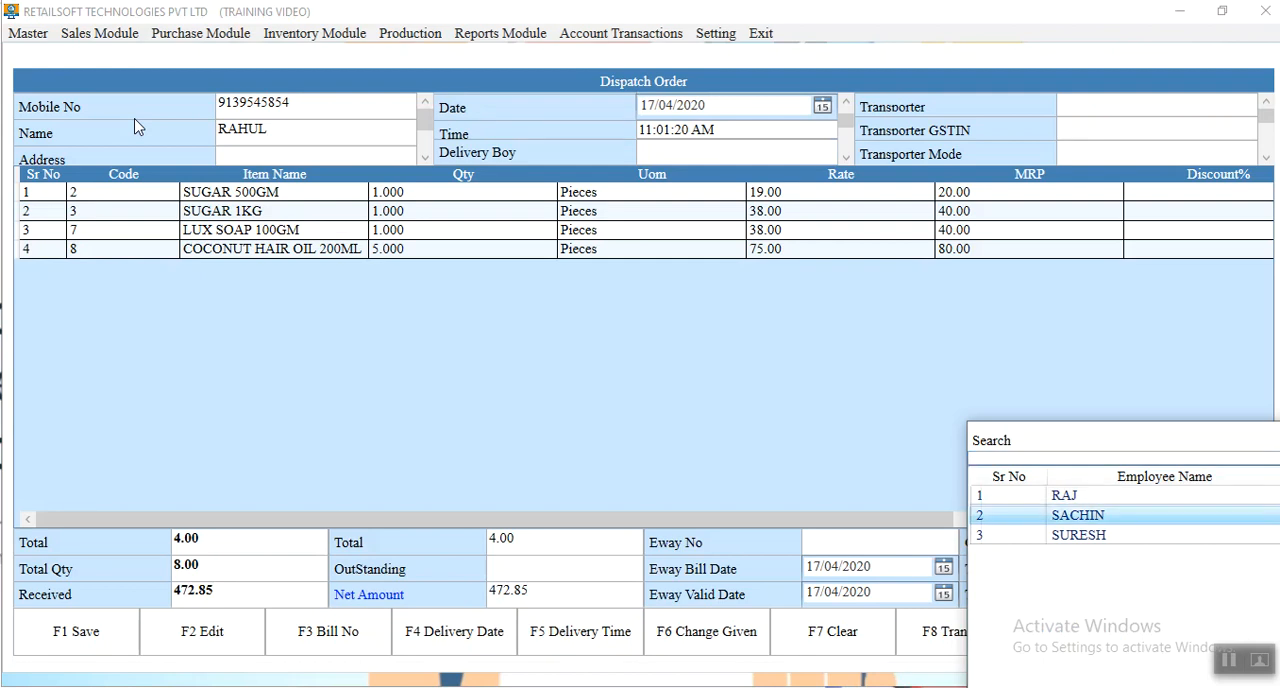
key(Return)
key(Return)
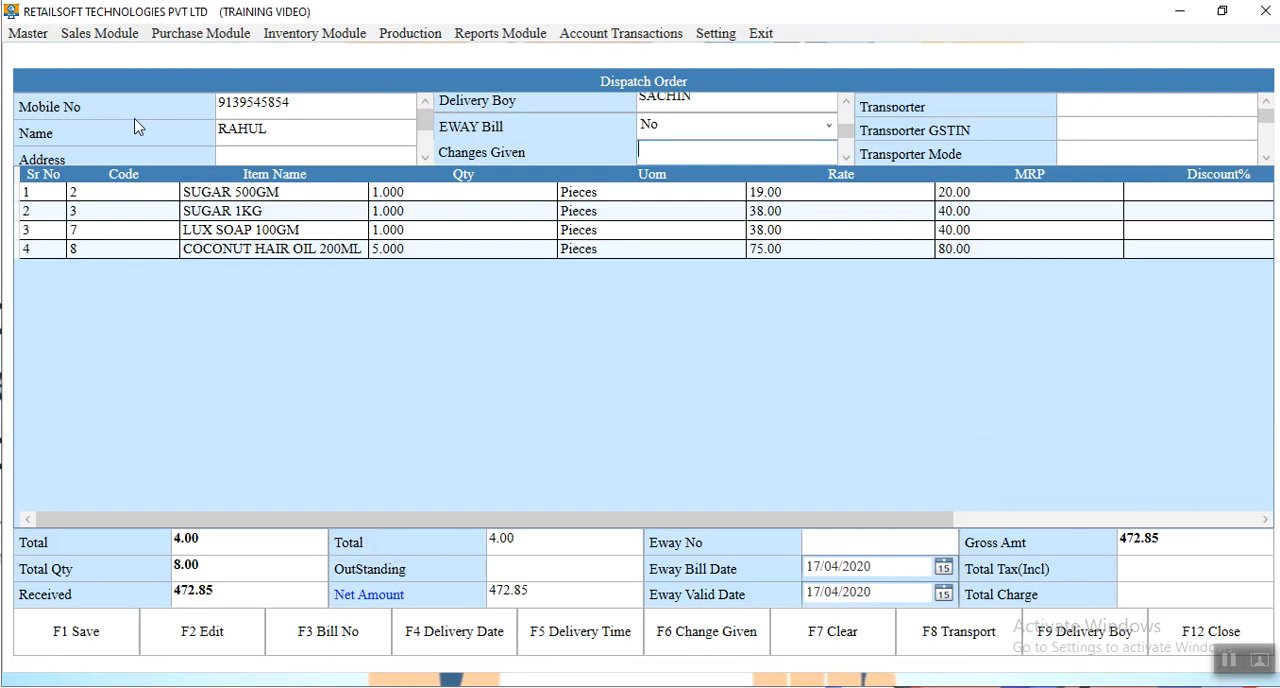
Enter 27 as the changes given, save the dispatch order and close the Dispatch Order form
click(545, 601)
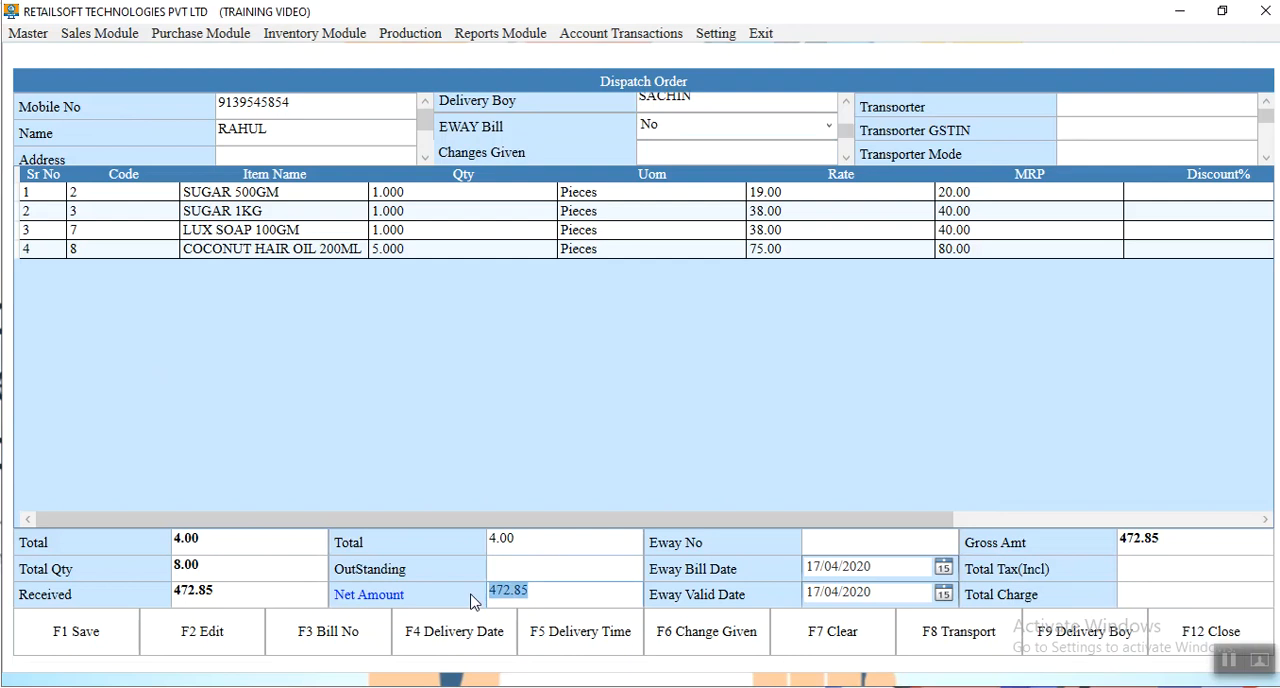
click(664, 151)
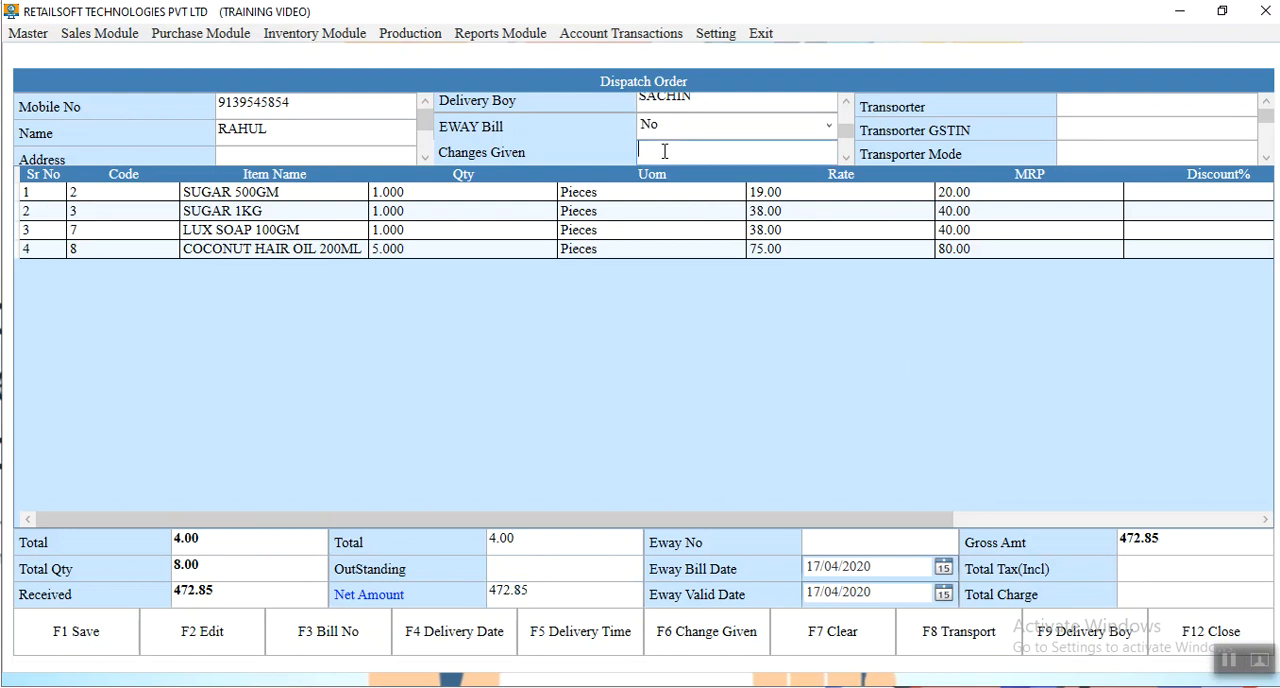
click(664, 151)
text(27)
key(Return)
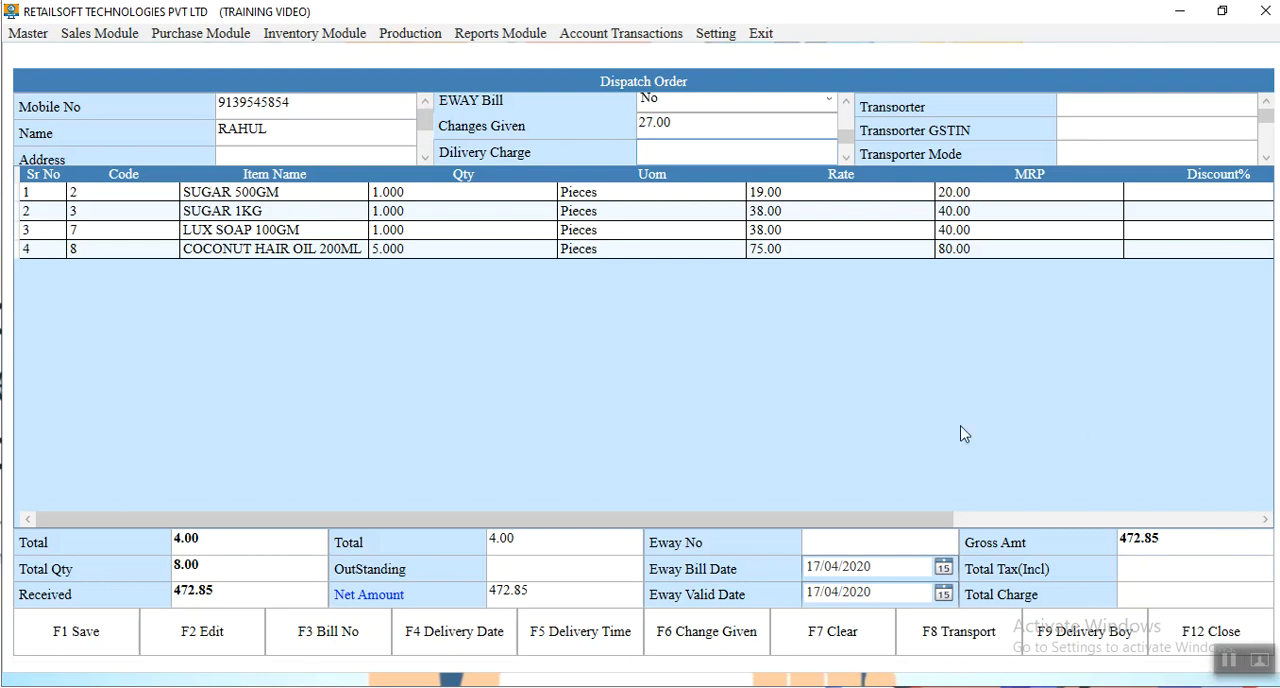
click(95, 633)
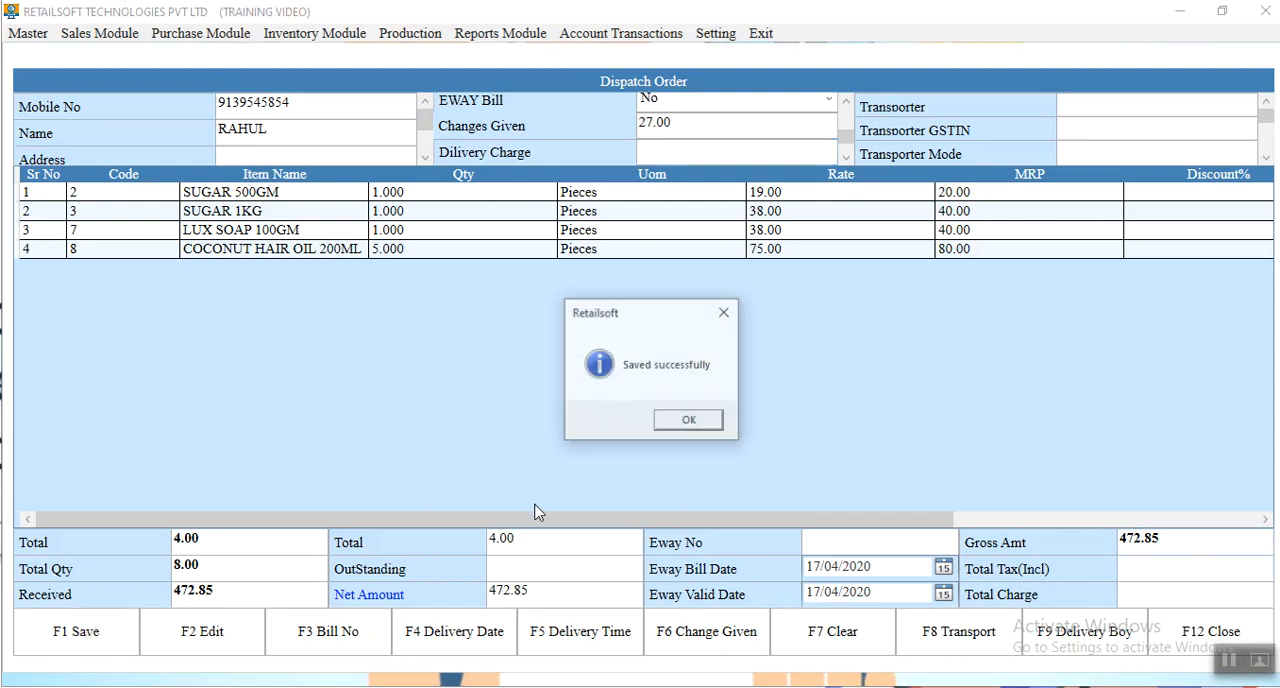
click(689, 422)
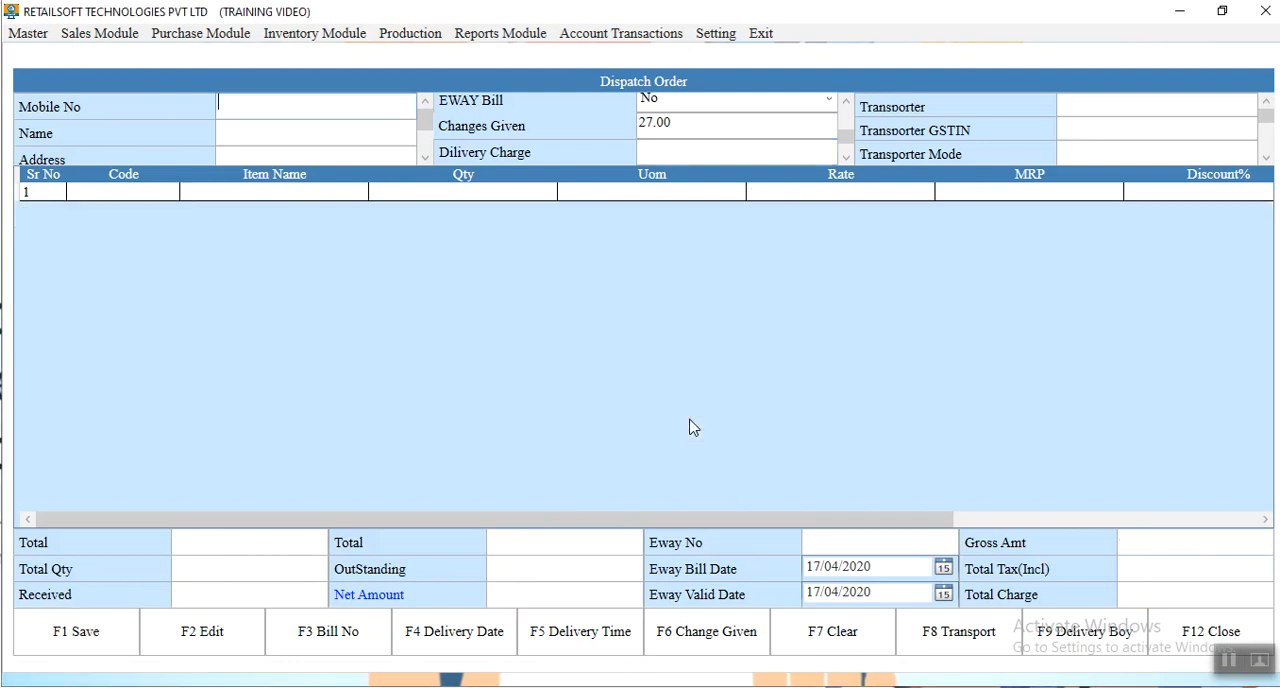
click(1212, 638)
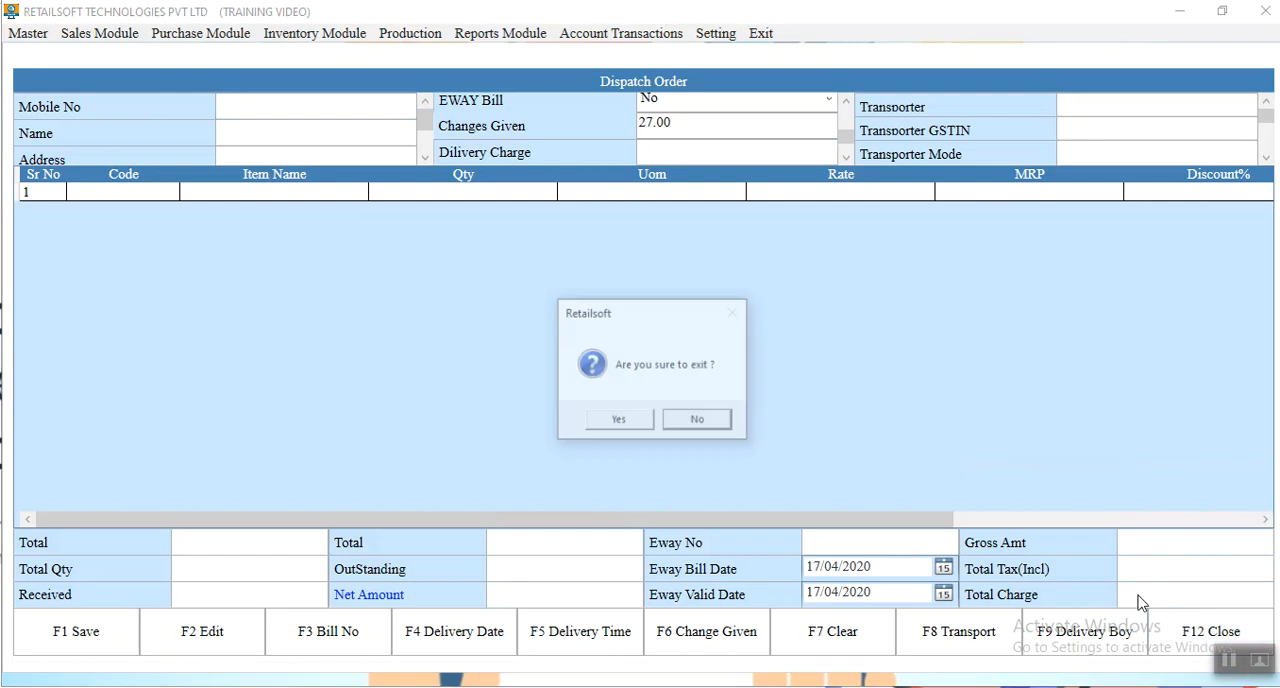
click(614, 422)
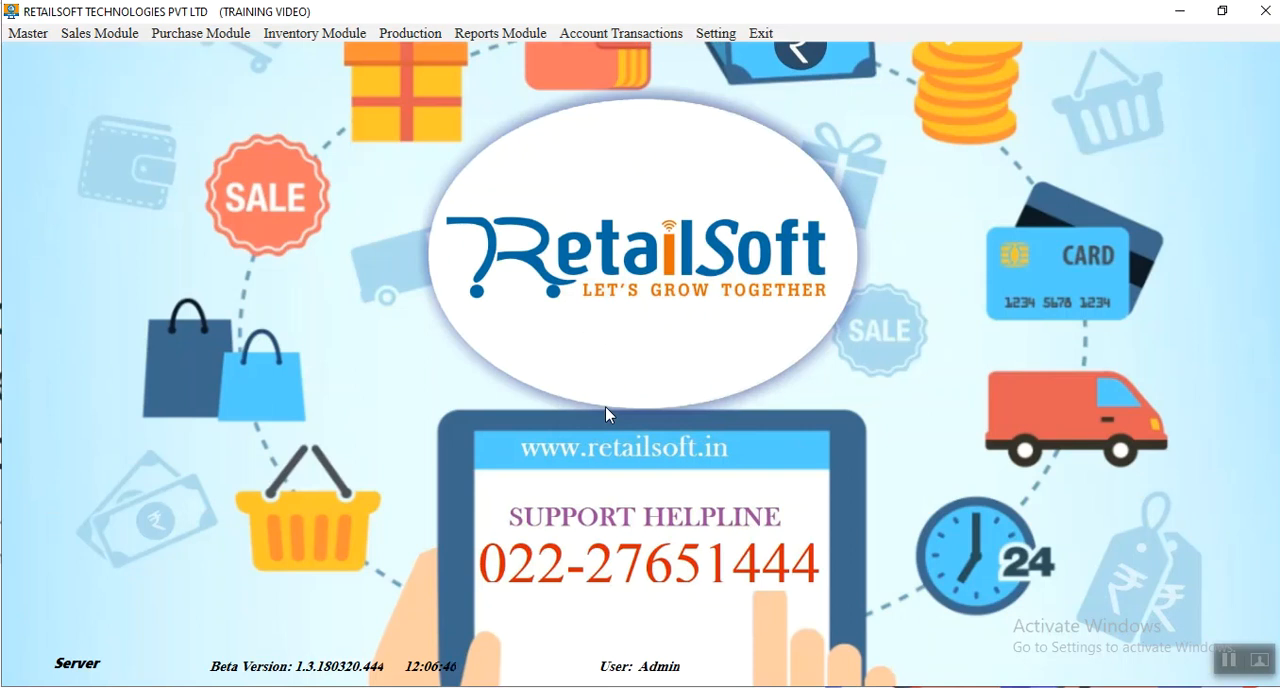
Open Delivery Bill Status, load the bills for 17/04/2020 and select the dispatched bill
click(89, 46)
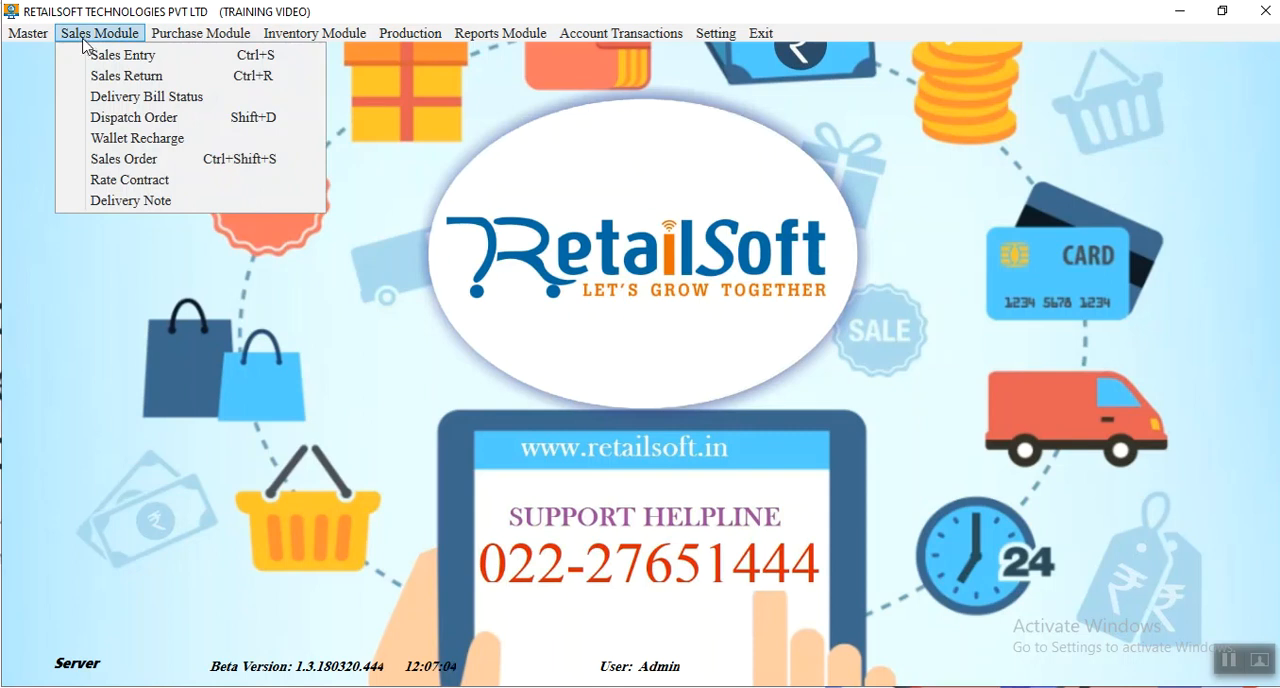
click(134, 104)
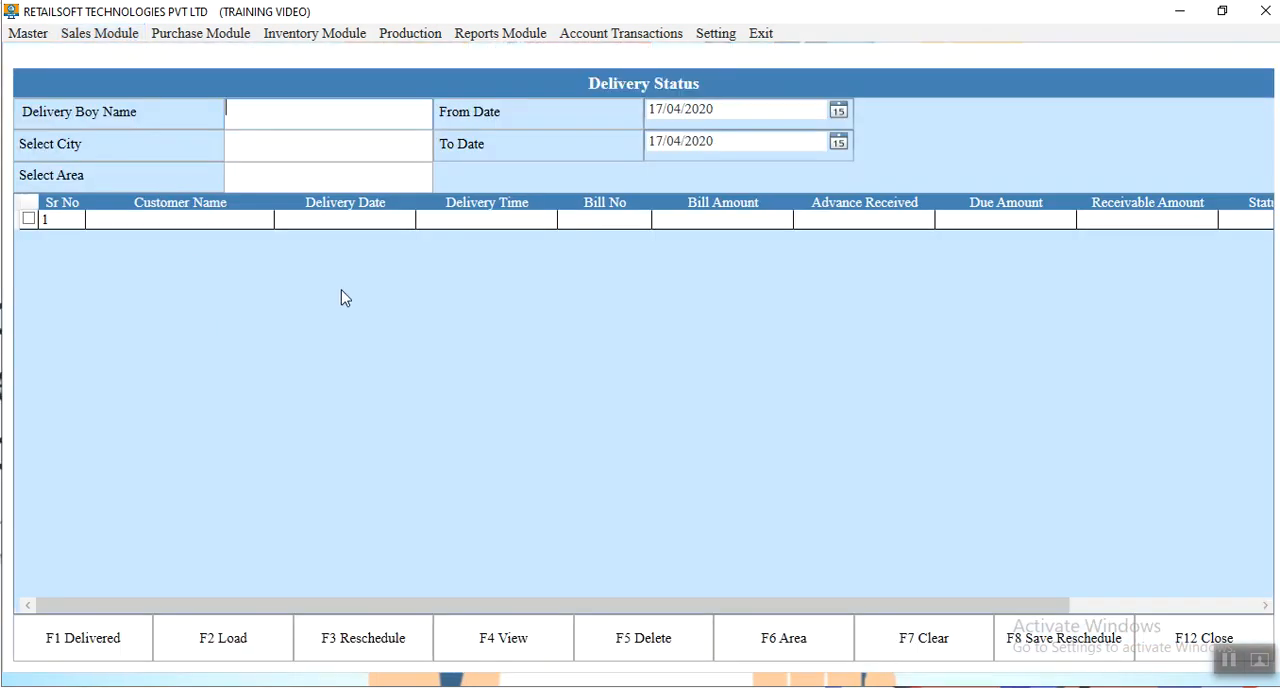
click(205, 634)
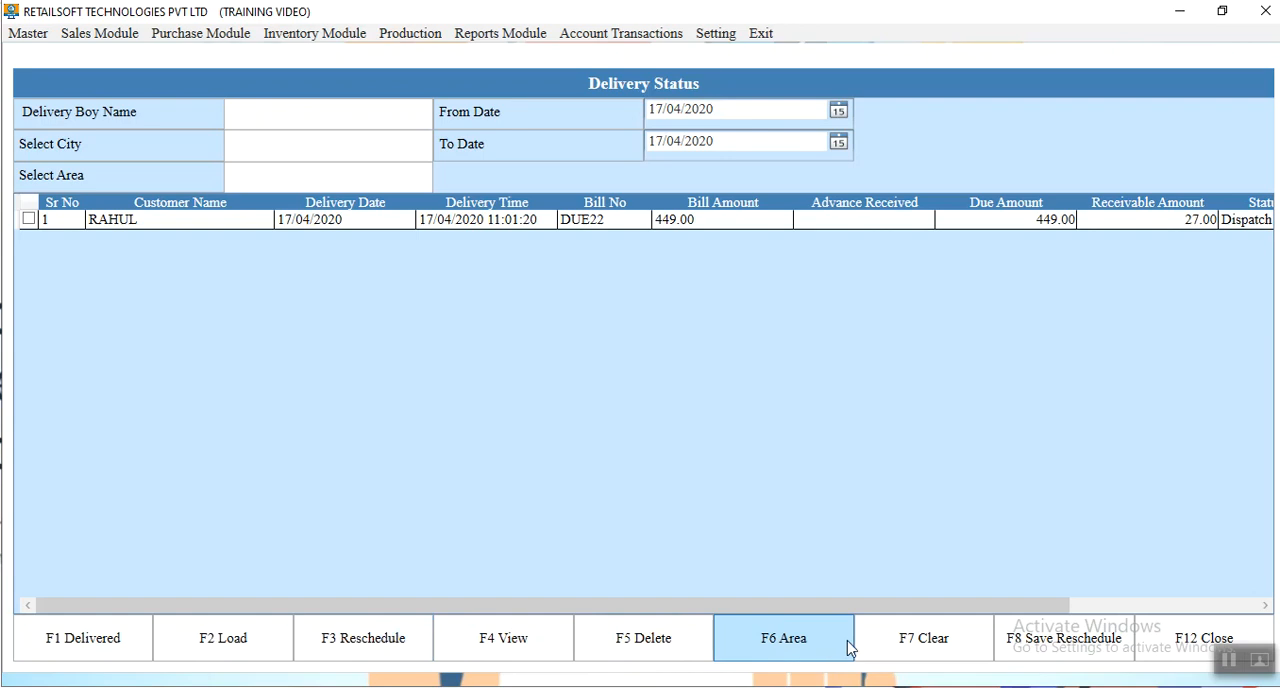
click(29, 219)
click(29, 219)
click(29, 219)
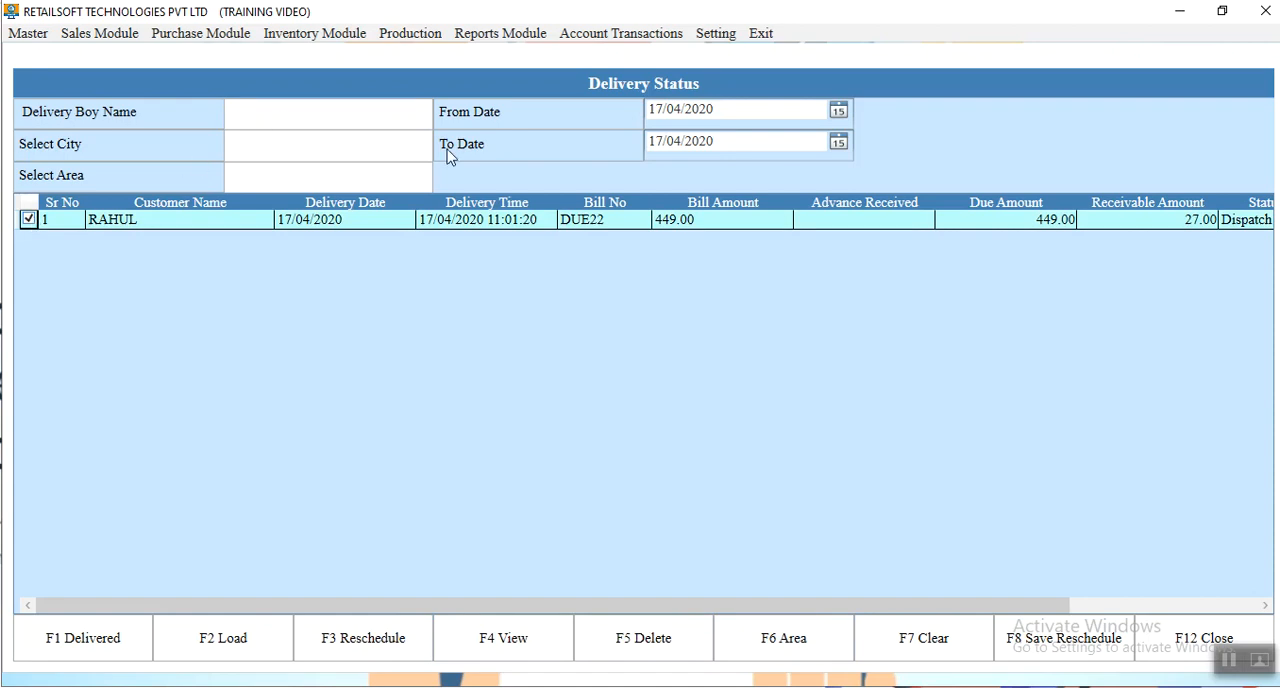
Mark the selected bill as delivered with a 449.00 cash payment, save it and close Delivery Status
click(99, 650)
key(Return)
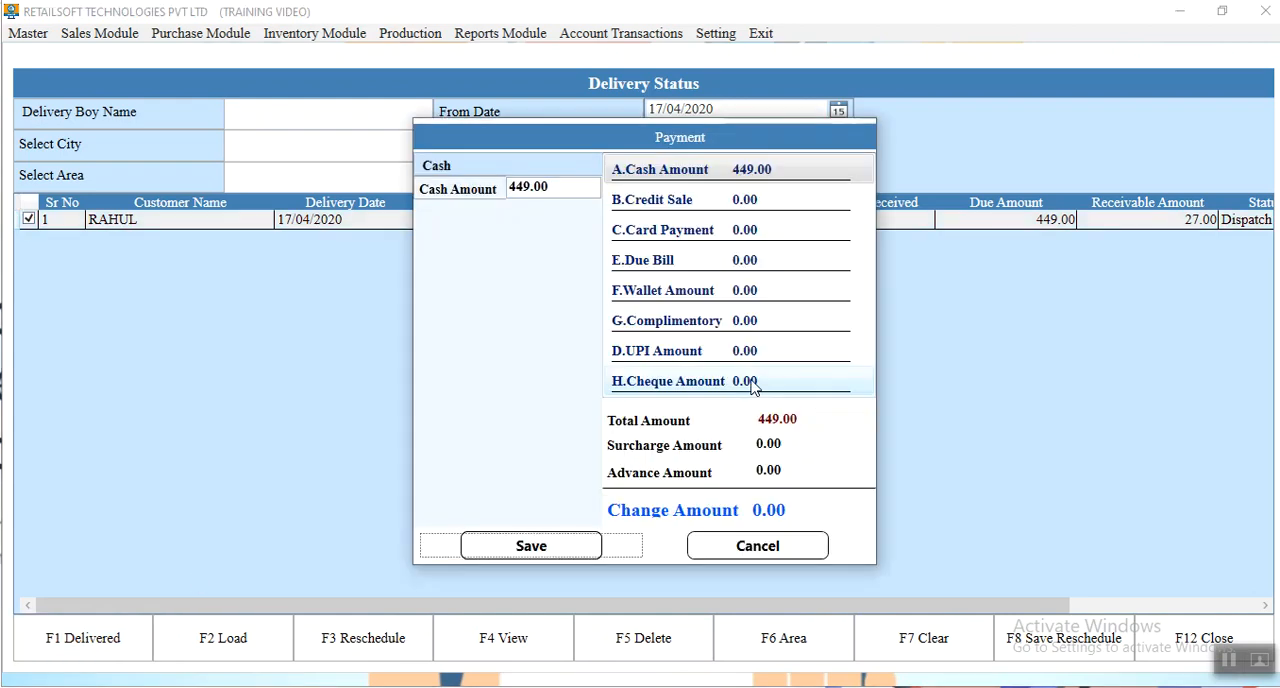
key(Return)
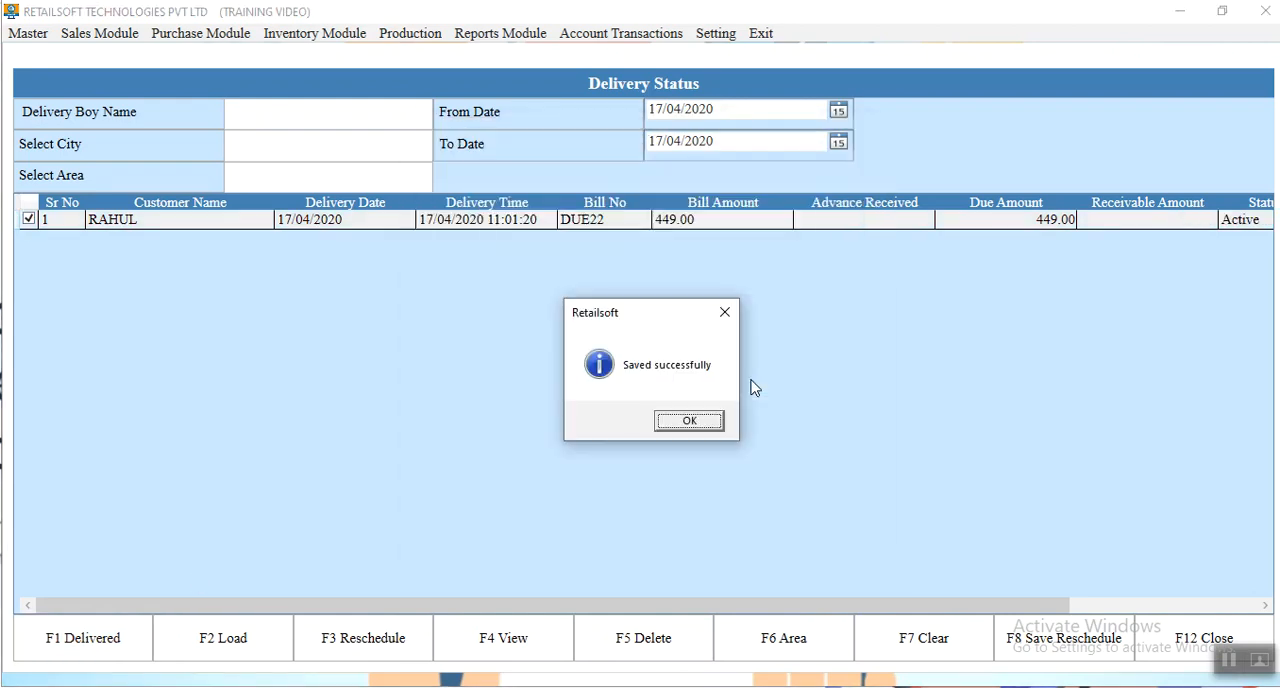
key(Return)
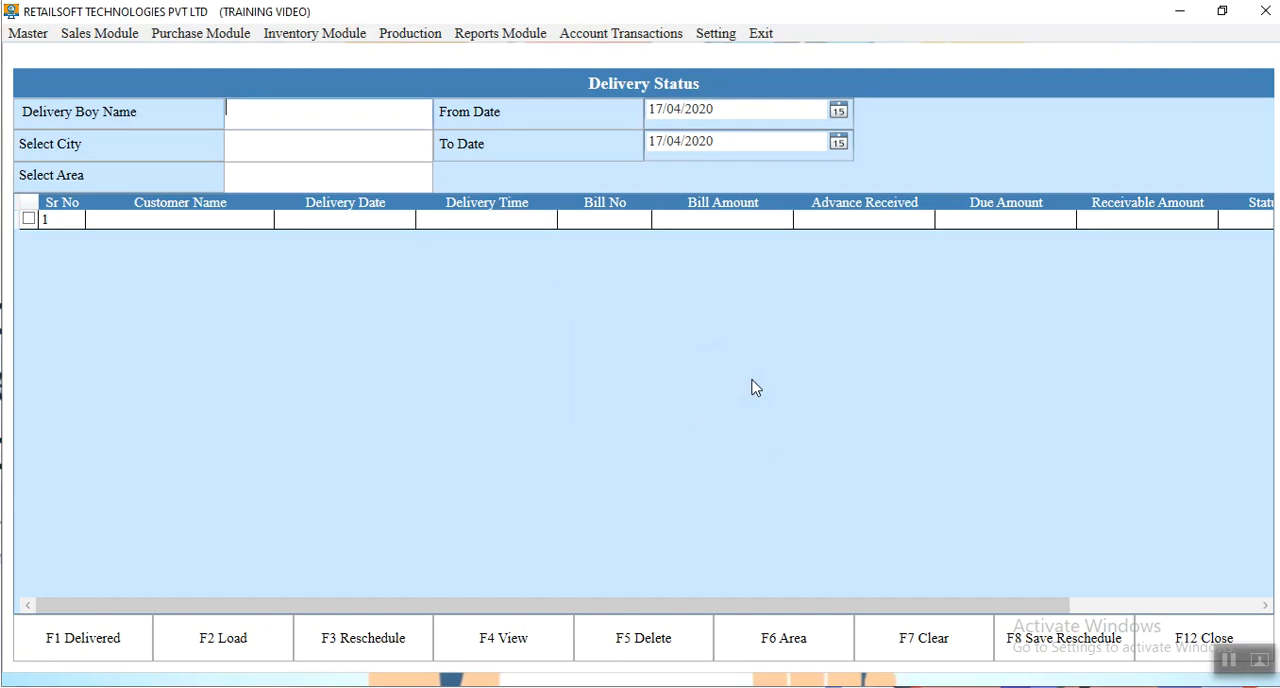
click(1160, 630)
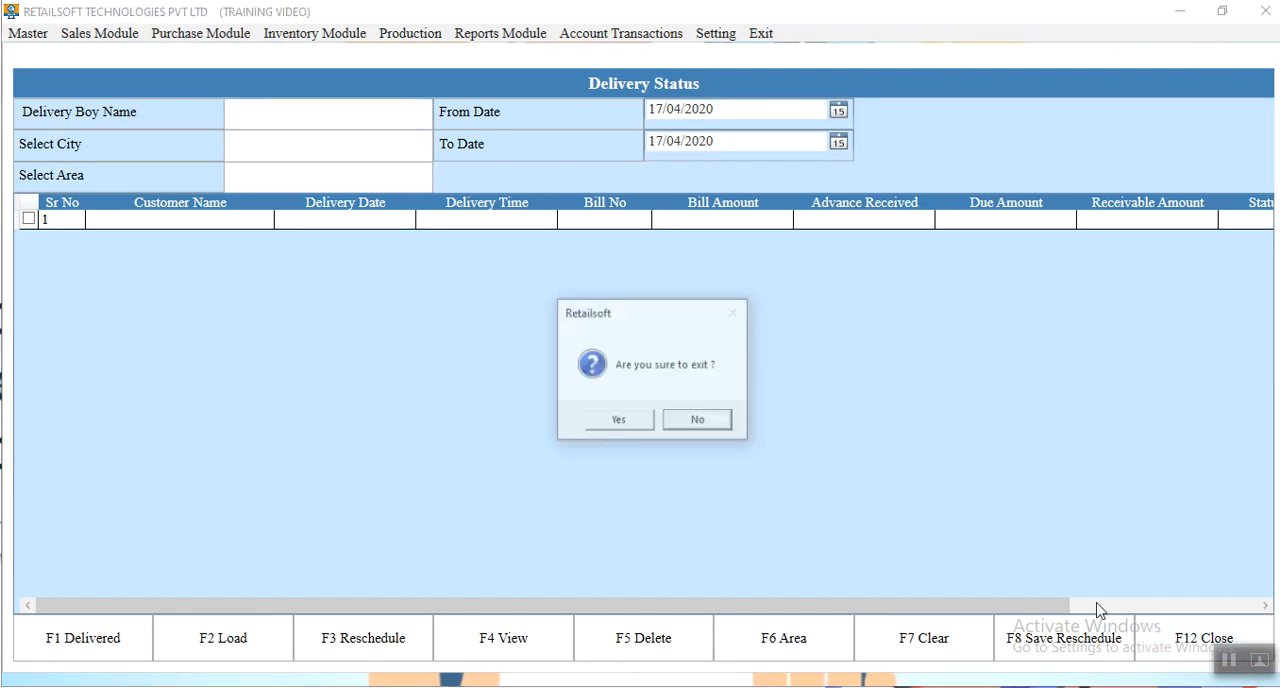